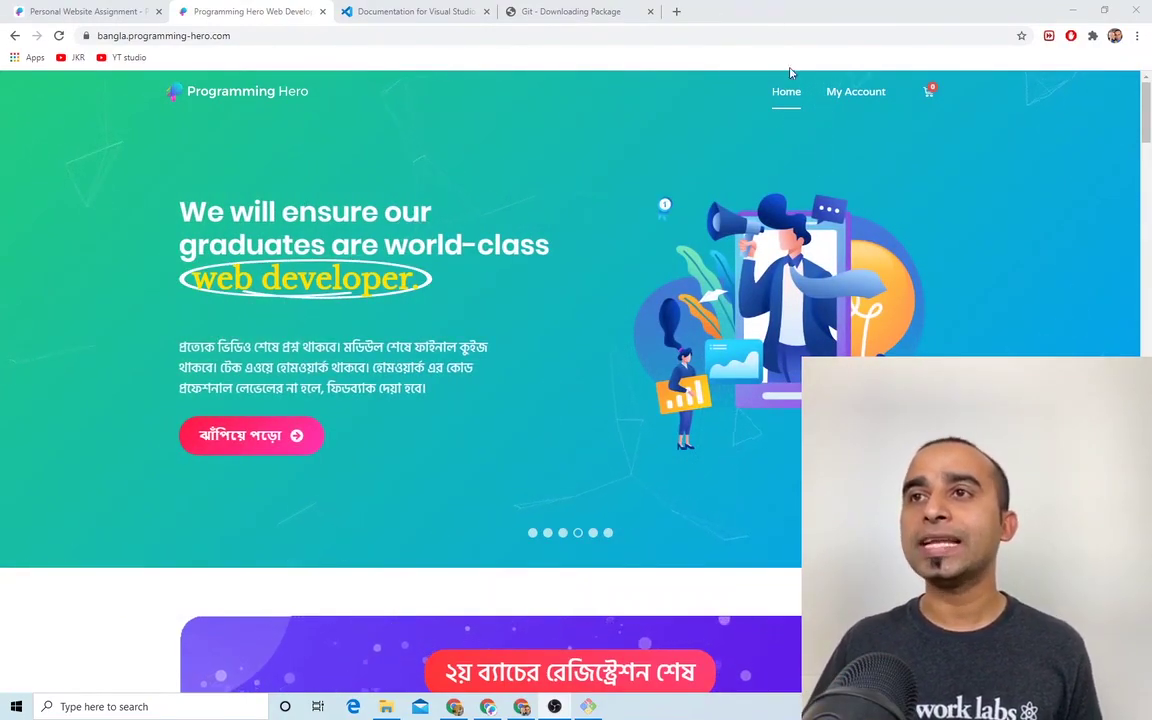
# Search Google for 'node download' in a new tab.
pyautogui.click(676, 11)
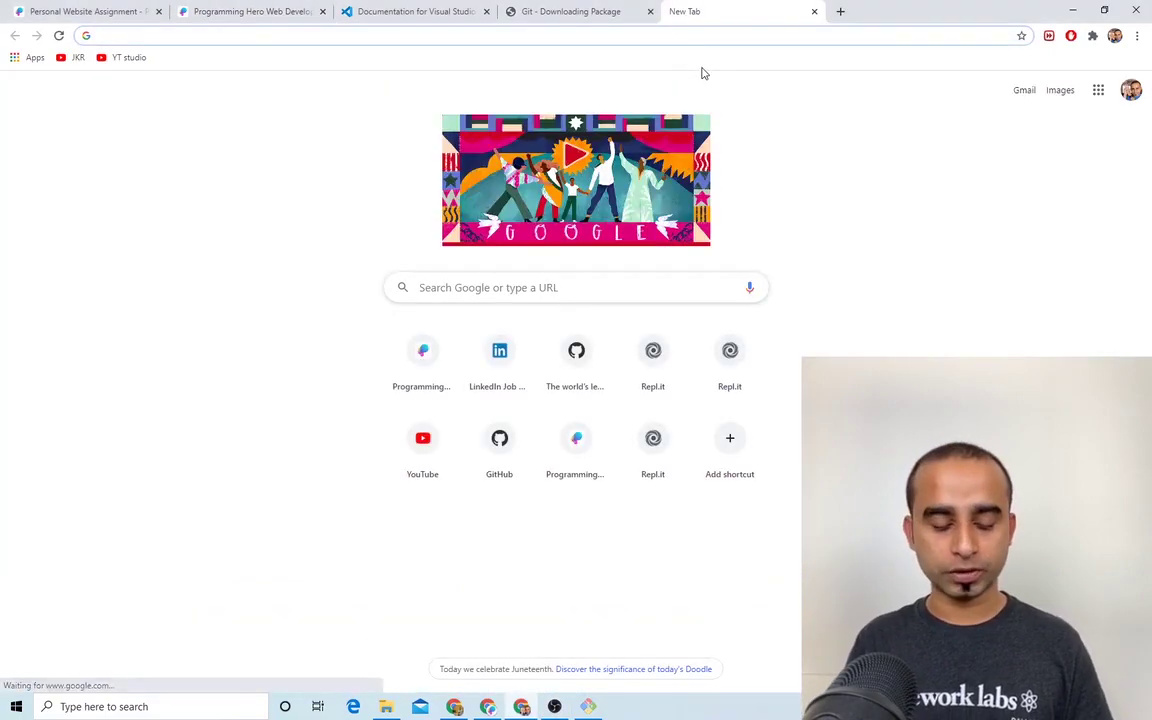
pyautogui.write('node download')
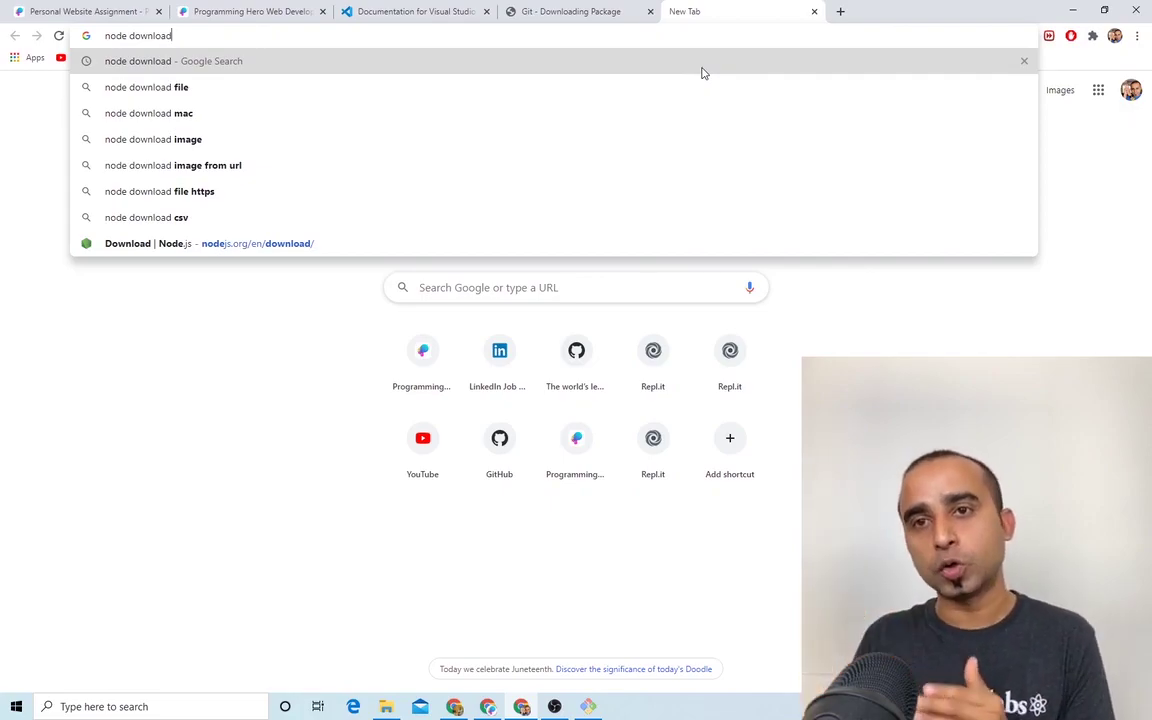
pyautogui.press('Return')
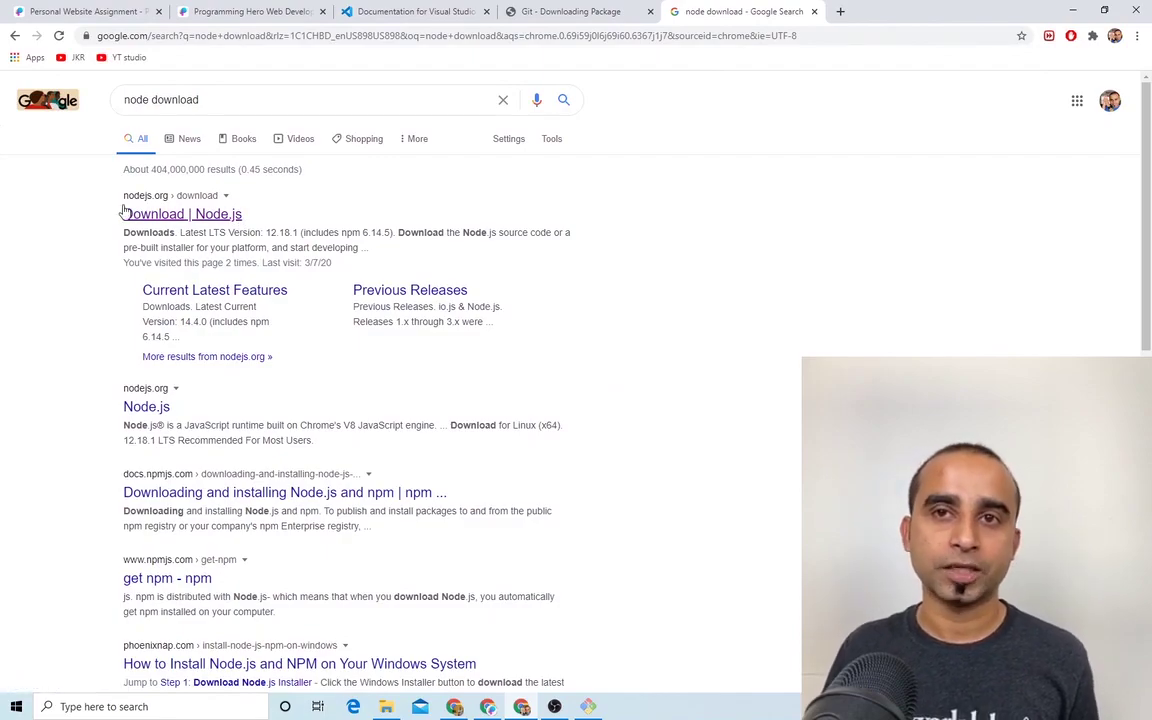
# Open nodejs.org/en/download and download the LTS Windows installer node-v12.18.1-x64.msi.
pyautogui.click(182, 208)
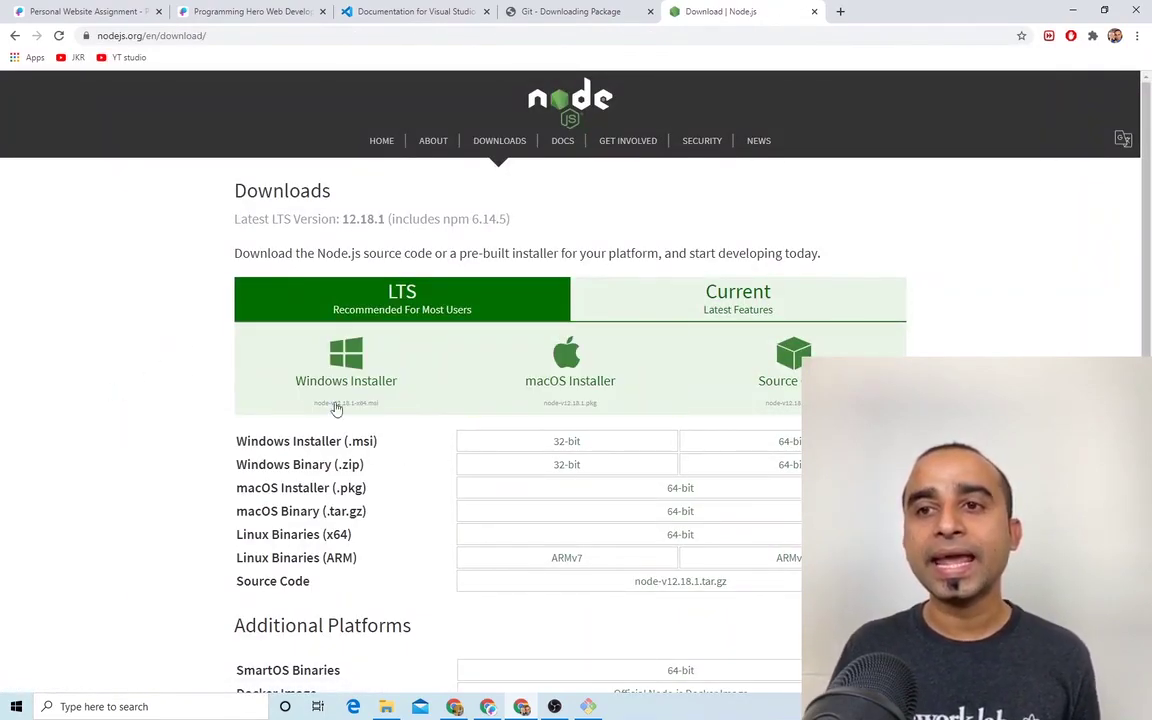
pyautogui.scroll(-2, 575, 440)
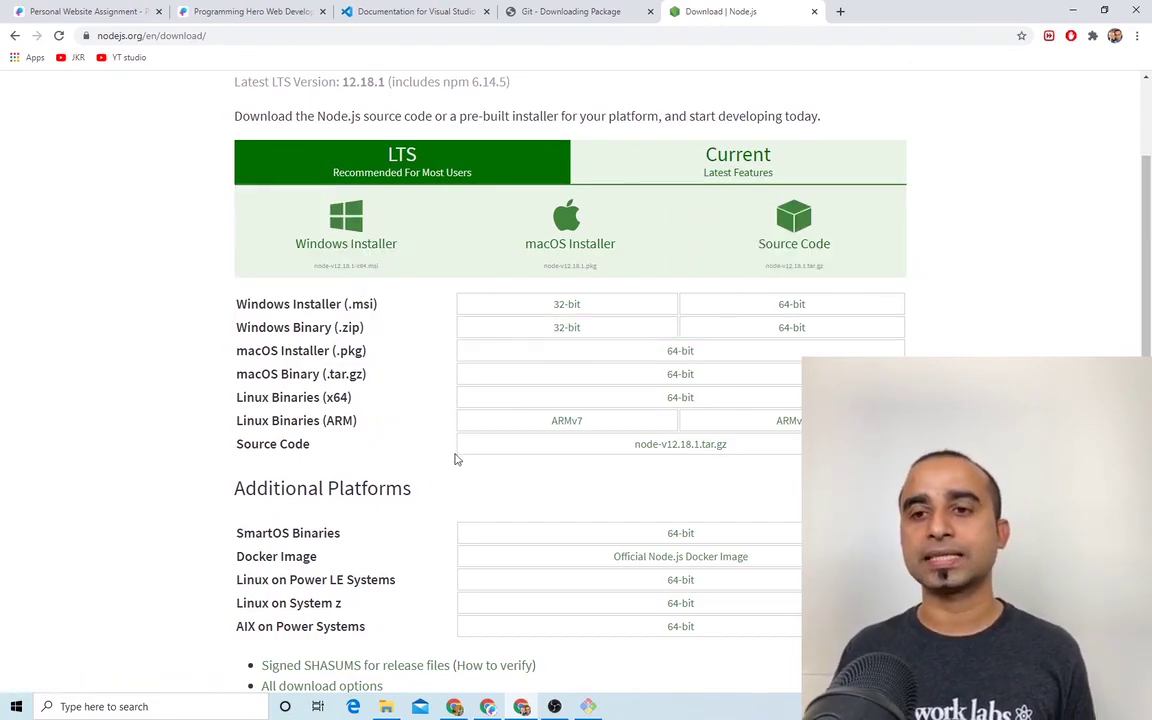
pyautogui.scroll(-3, 455, 459)
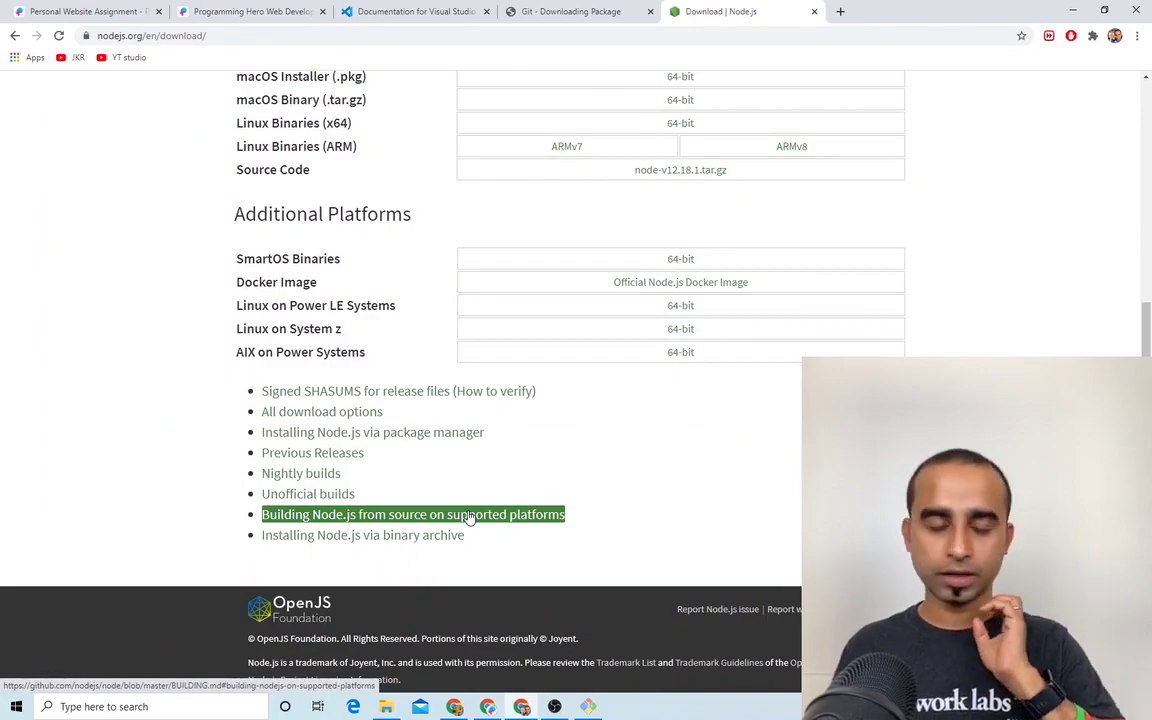
pyautogui.scroll(4, 468, 516)
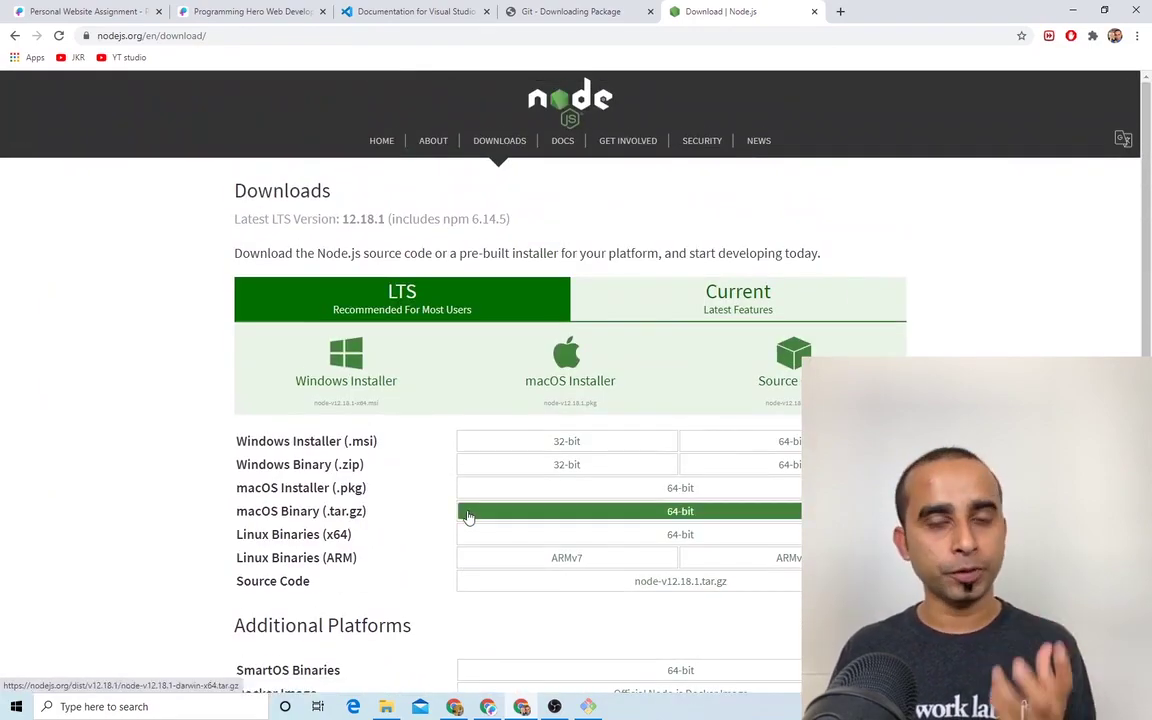
pyautogui.click(369, 377)
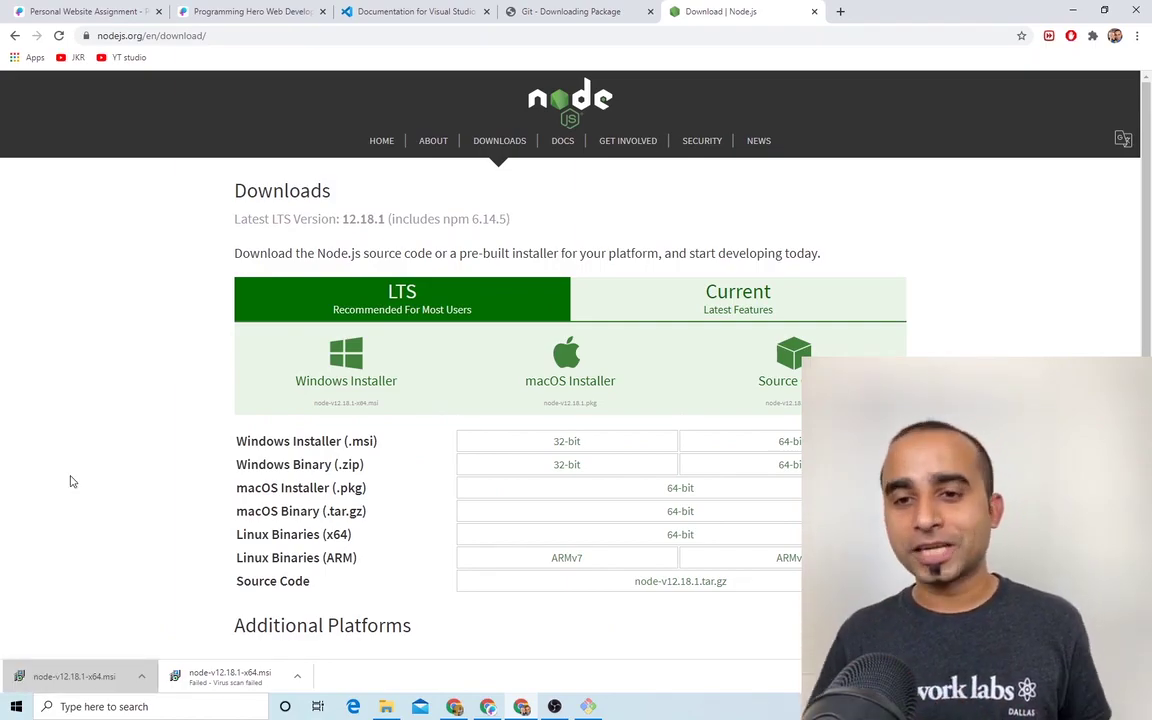
# Run node-v12.18.1-x64.msi and install it with the license accepted and default folder and features.
pyautogui.click(118, 677)
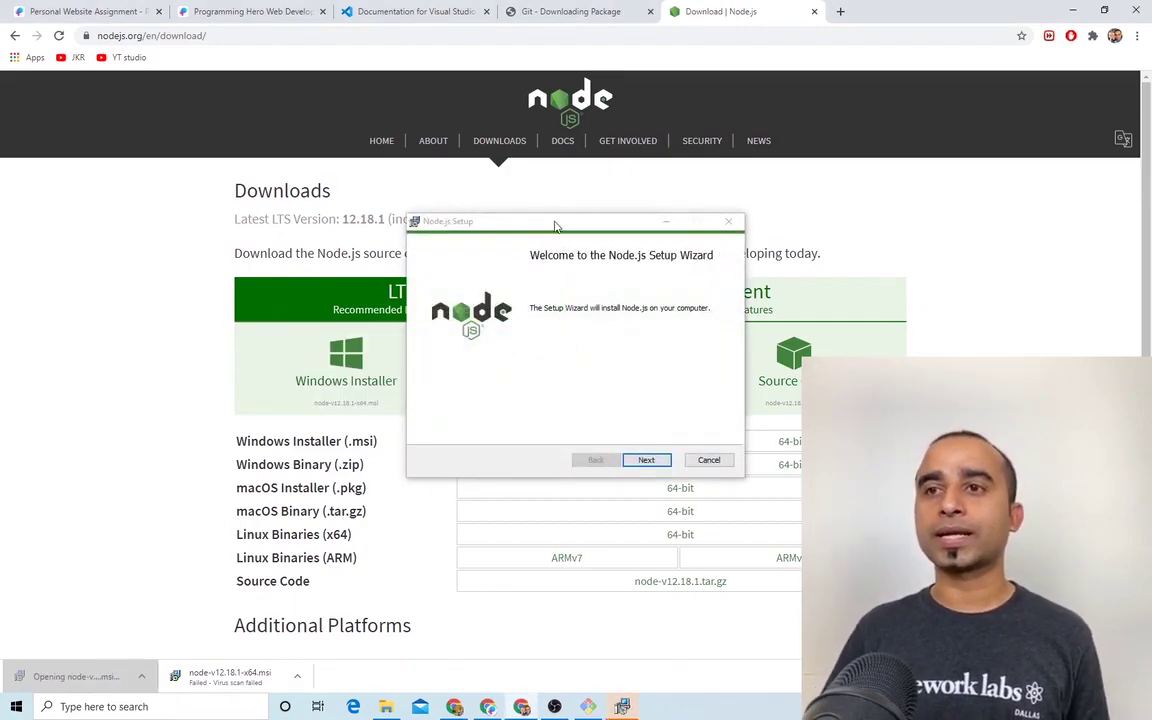
pyautogui.moveTo(527, 228); pyautogui.dragTo(406, 175)
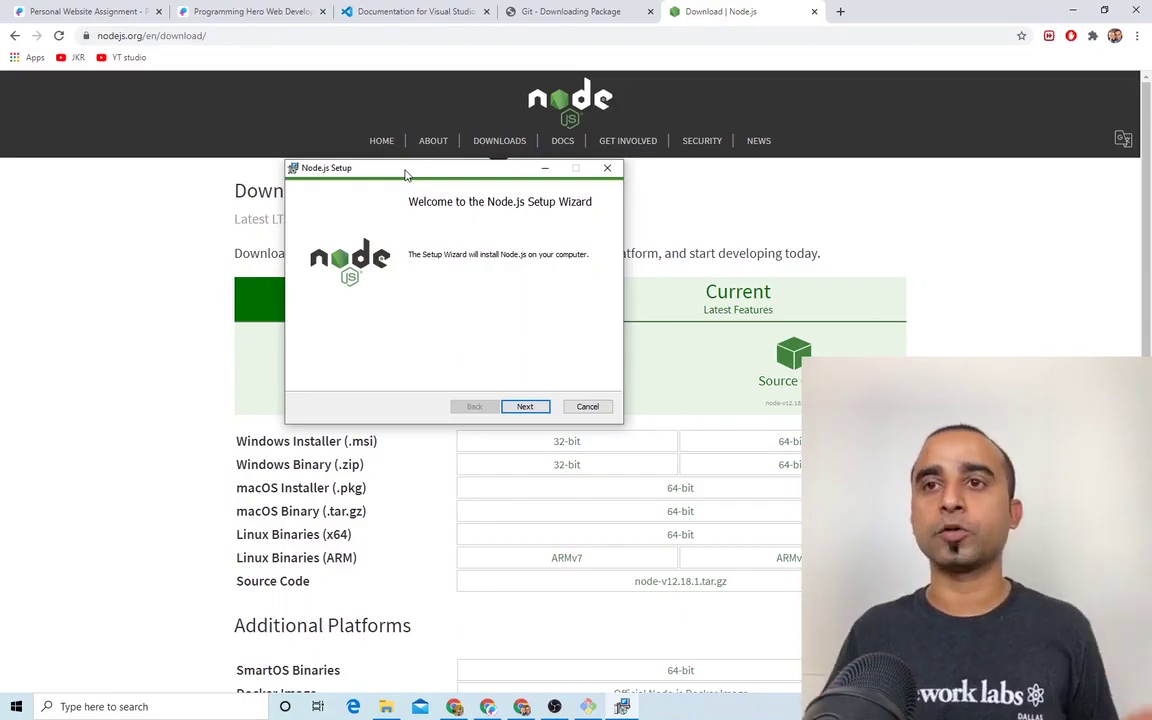
pyautogui.click(533, 408)
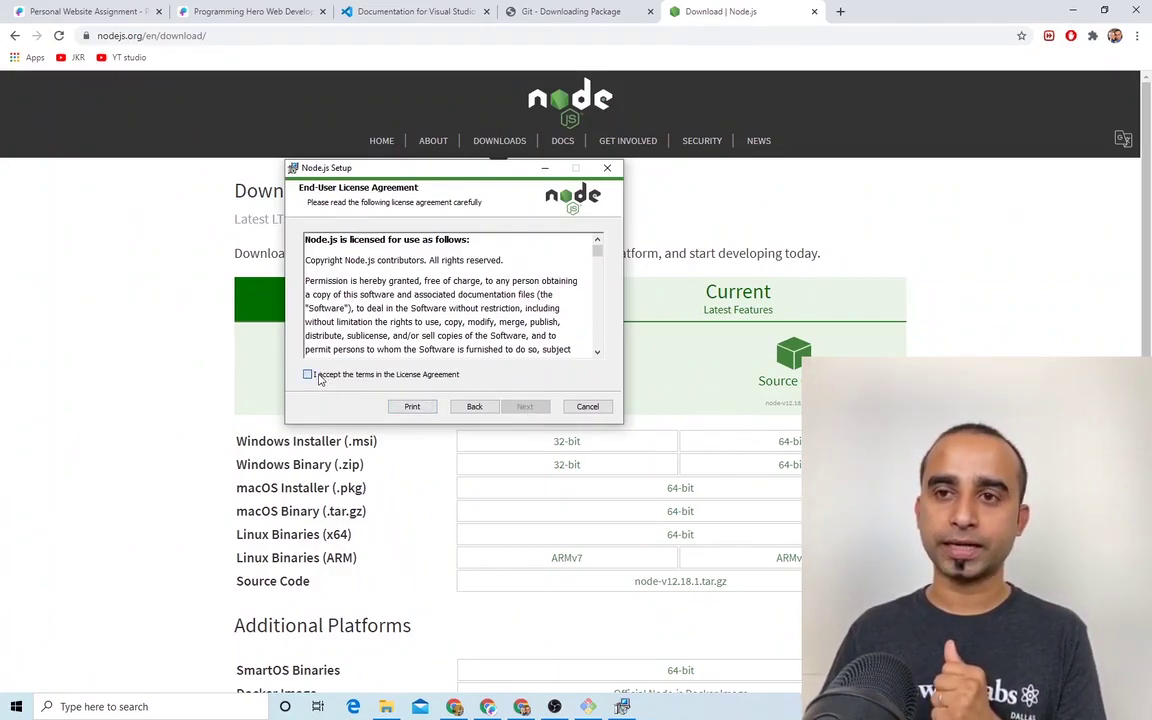
pyautogui.click(527, 408)
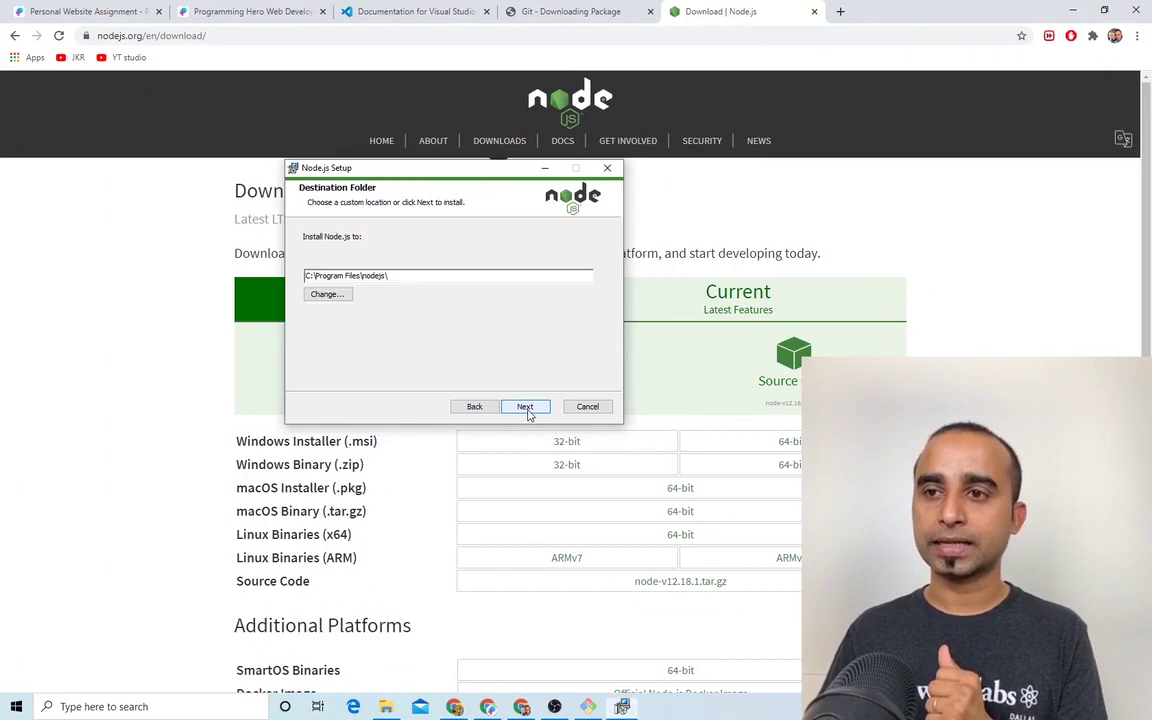
pyautogui.click(525, 407)
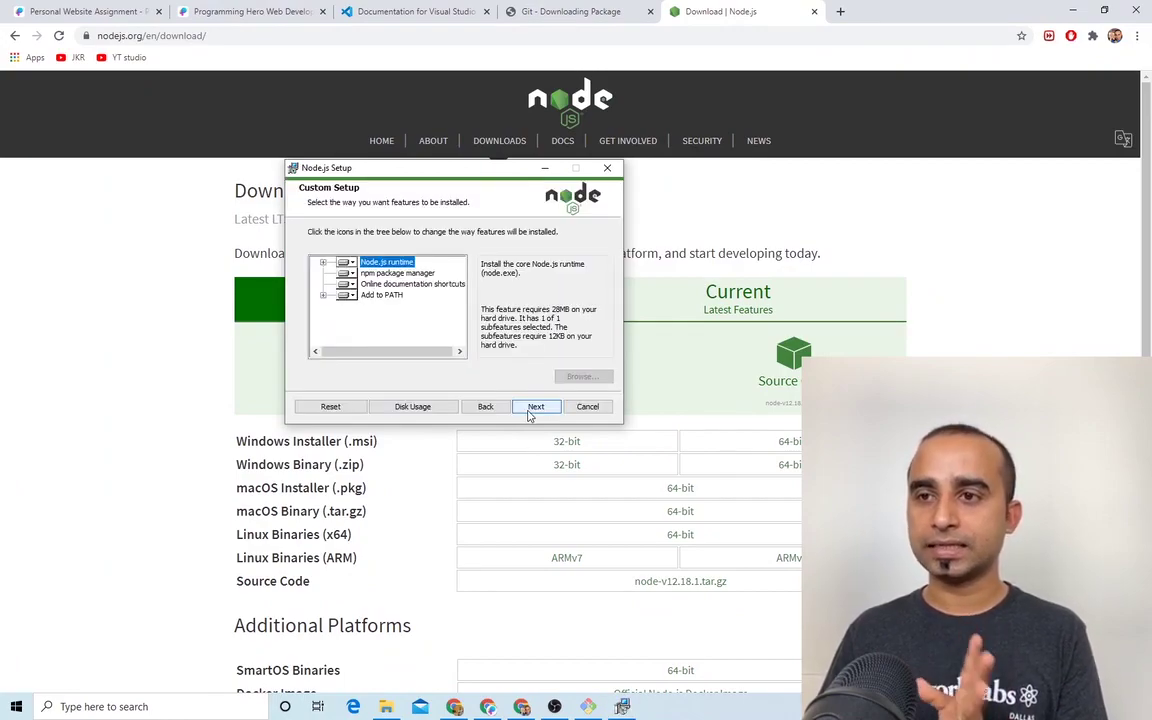
pyautogui.click(537, 408)
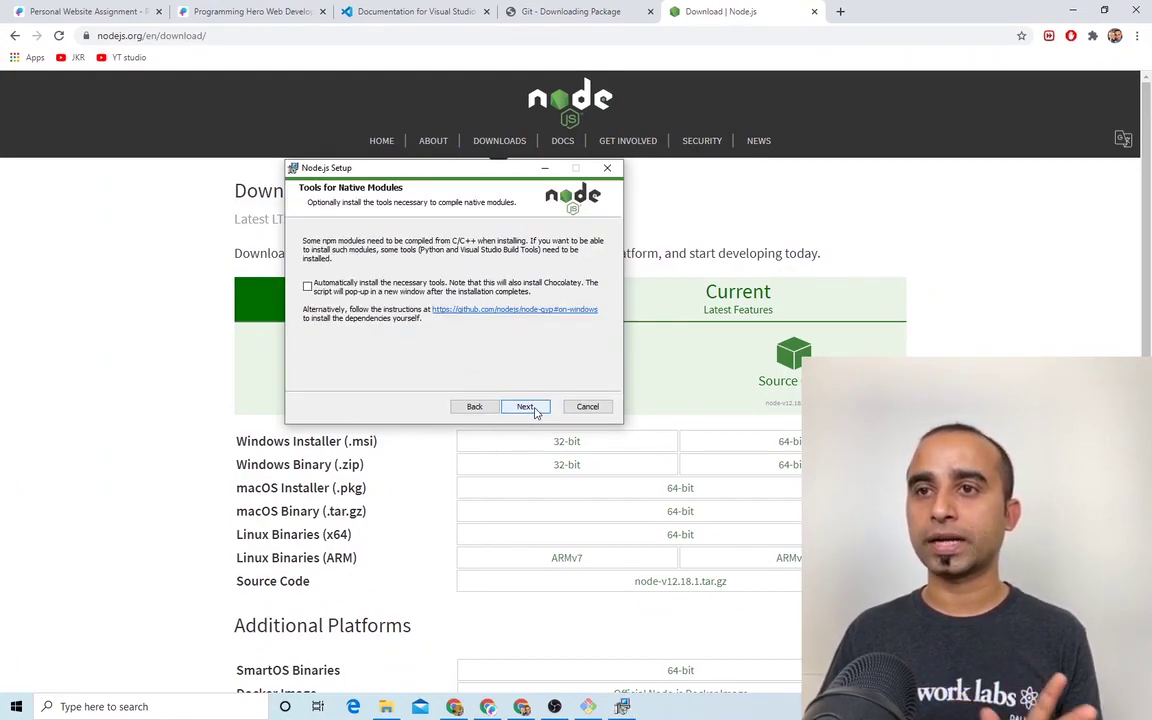
pyautogui.click(536, 410)
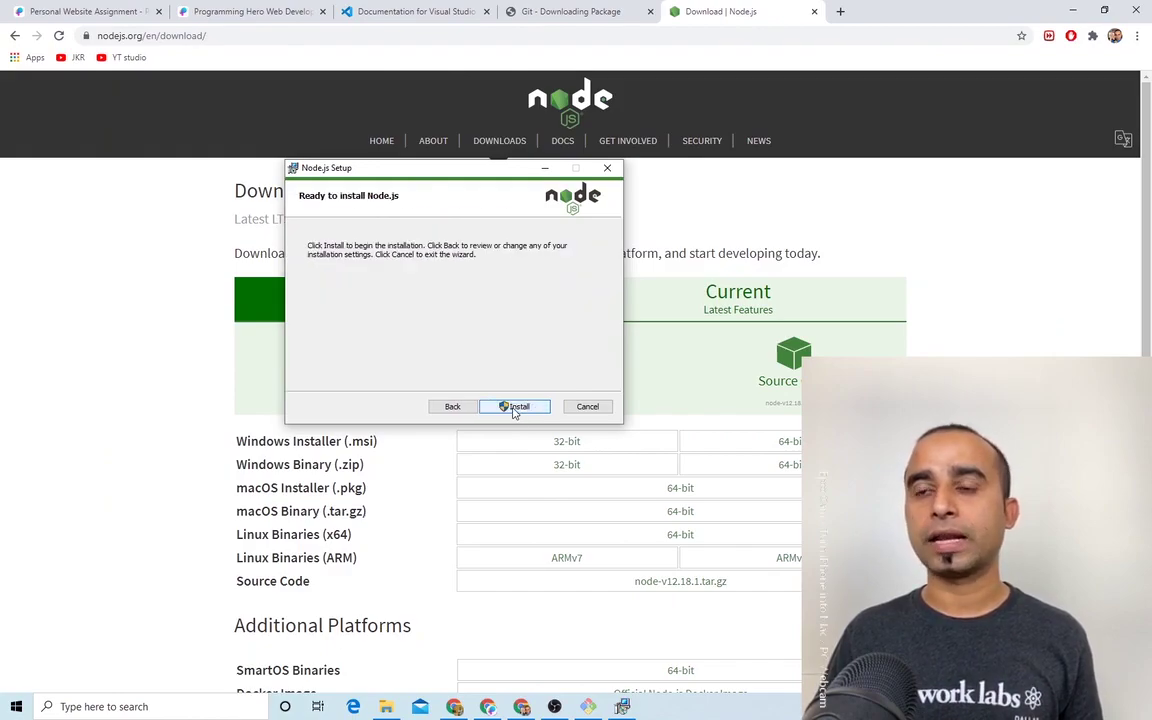
pyautogui.click(514, 410)
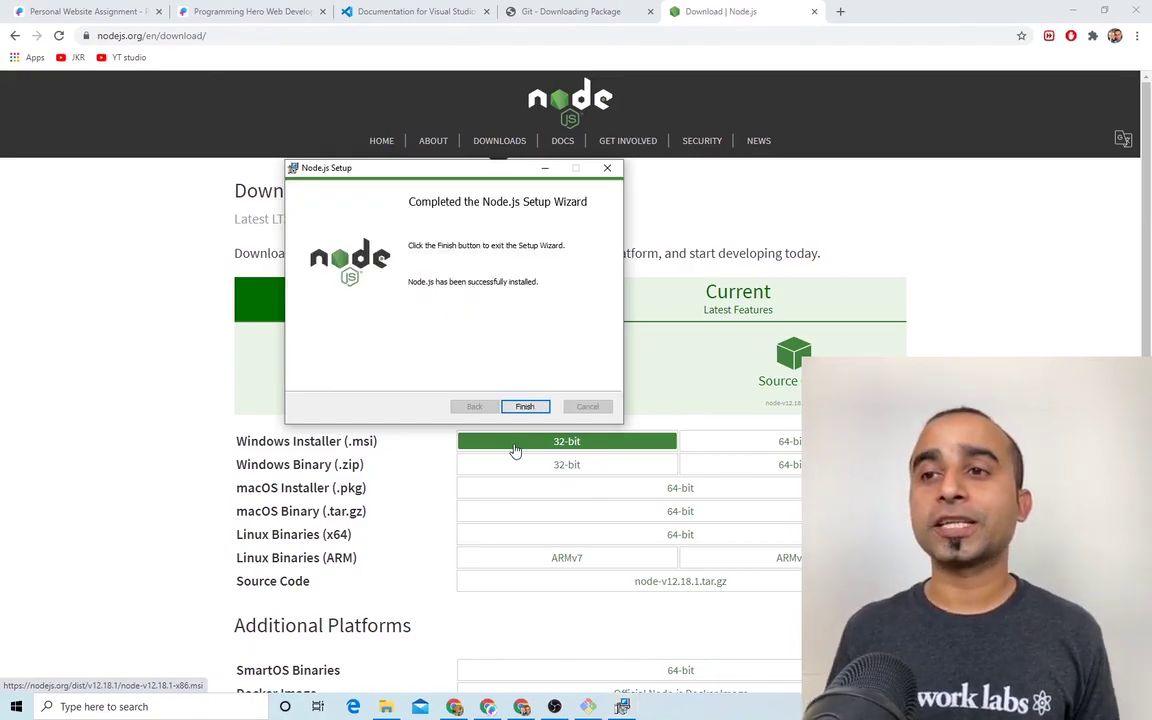
# Close the finished Node.js setup wizard and search the Start menu for cmd.
pyautogui.click(525, 406)
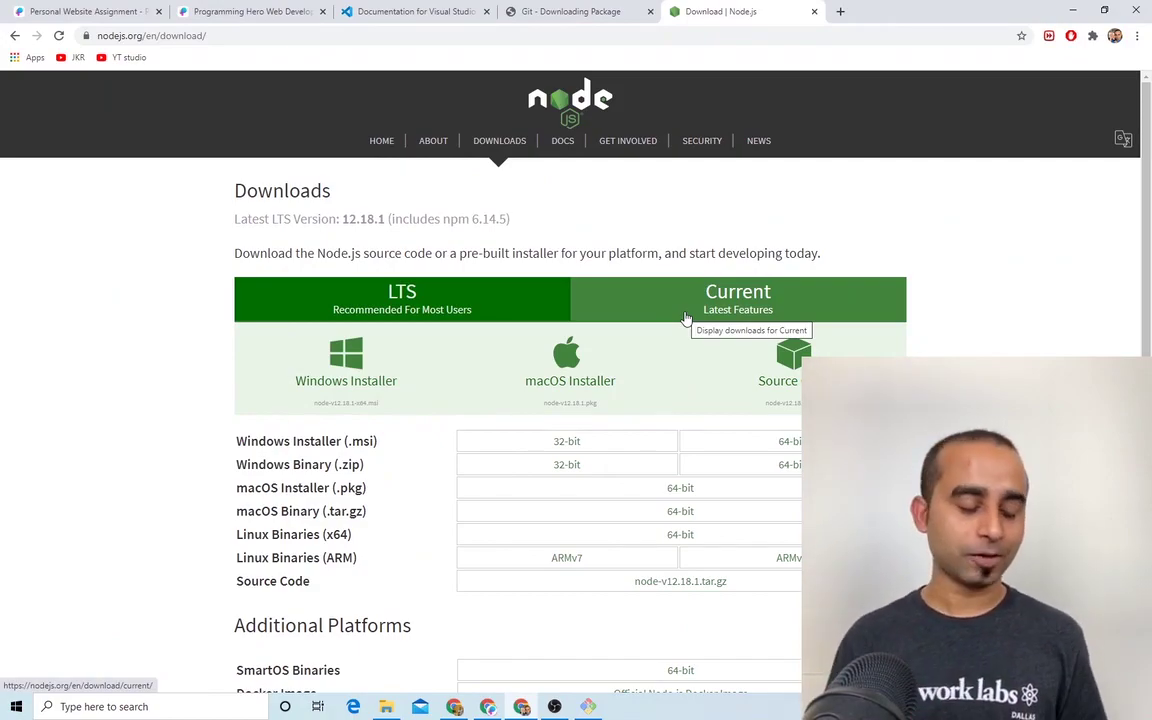
pyautogui.press('super')
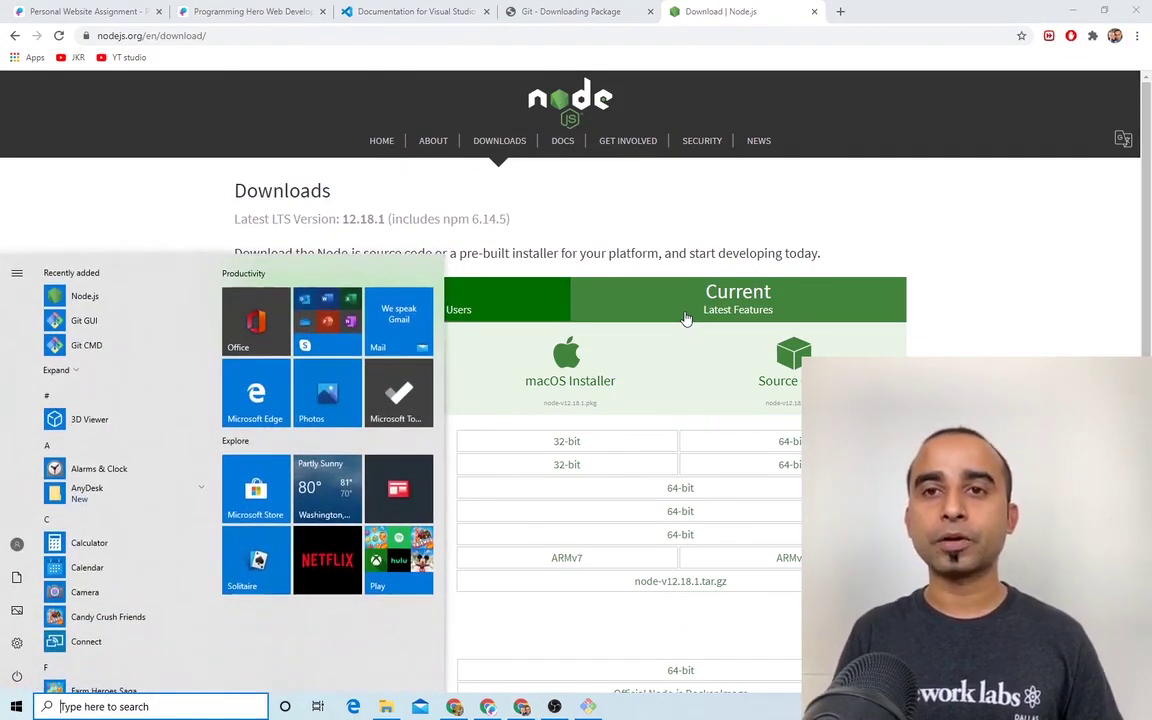
pyautogui.write('cmd')
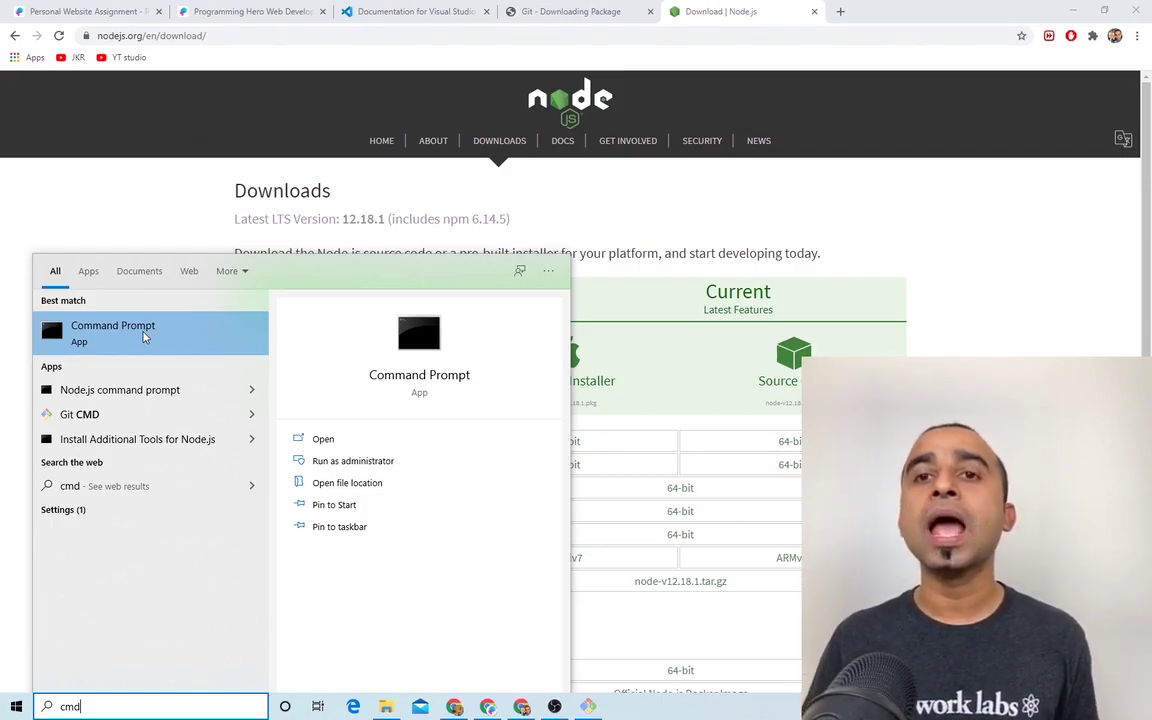
# Launch Command Prompt and set its console font size to 28 in Properties.
pyautogui.click(176, 340)
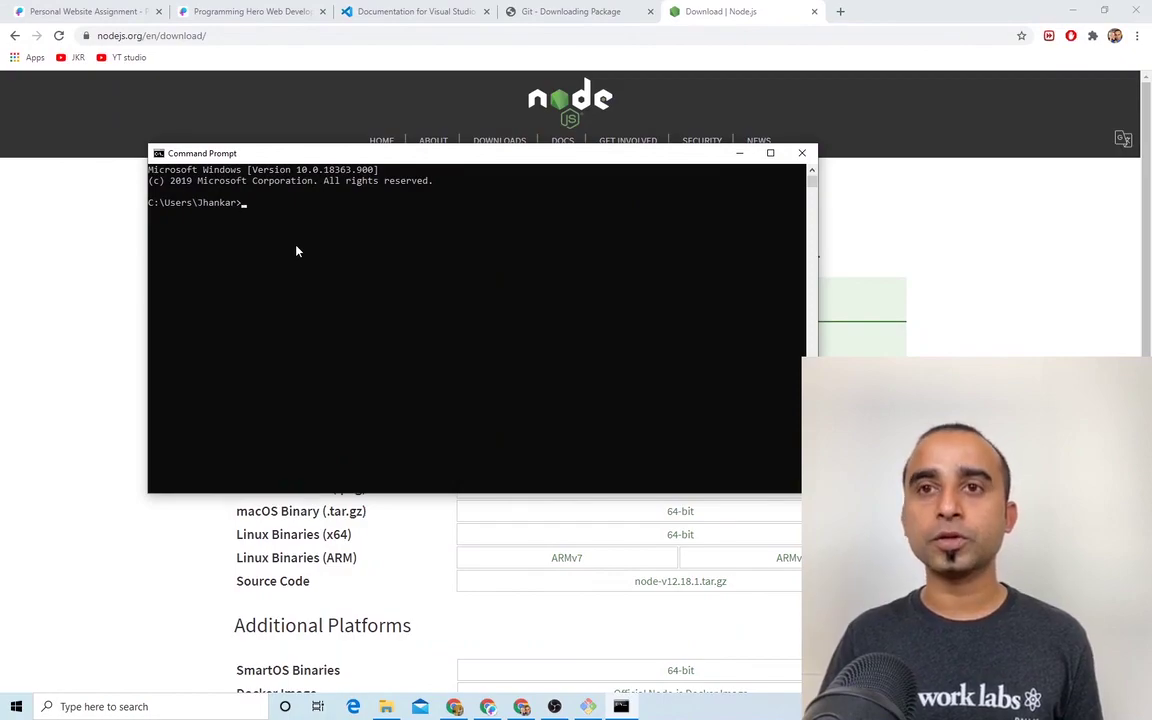
pyautogui.rightClick(328, 157)
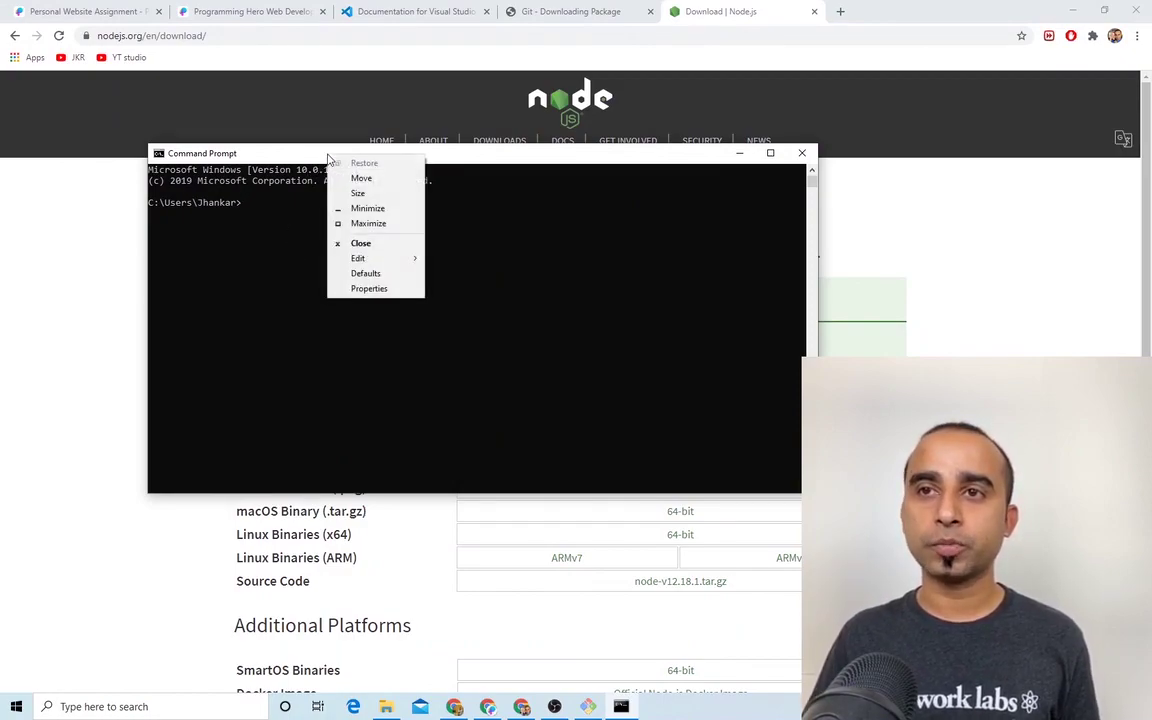
pyautogui.click(387, 291)
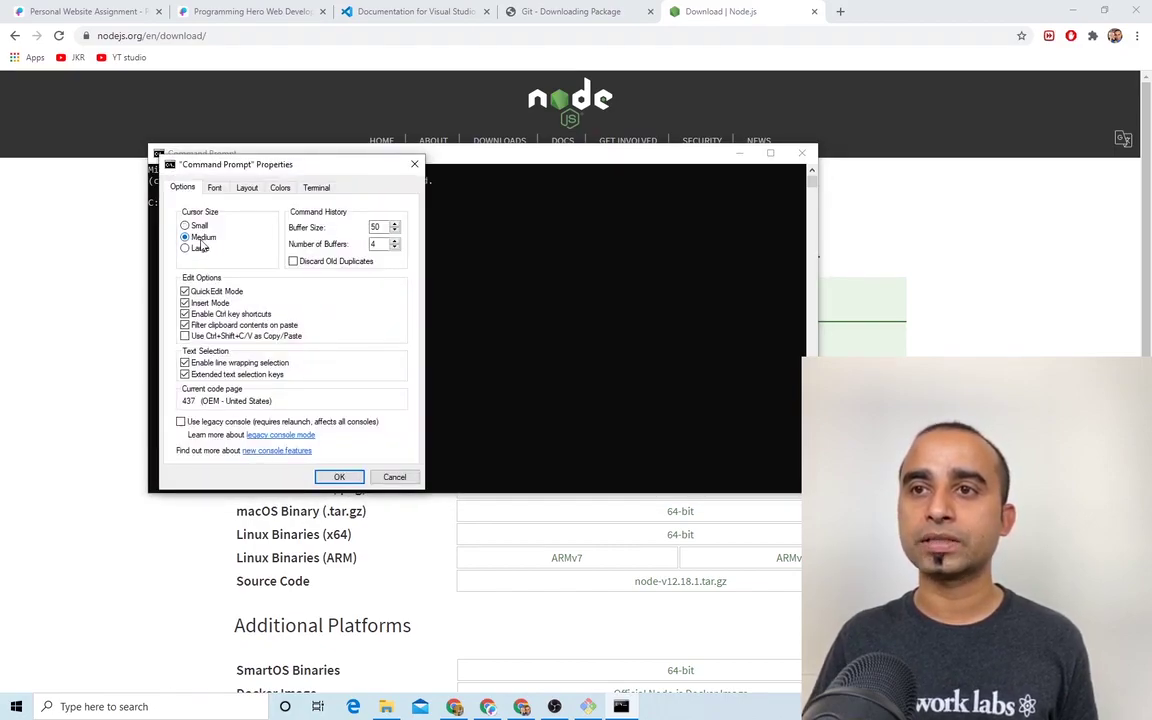
pyautogui.click(213, 189)
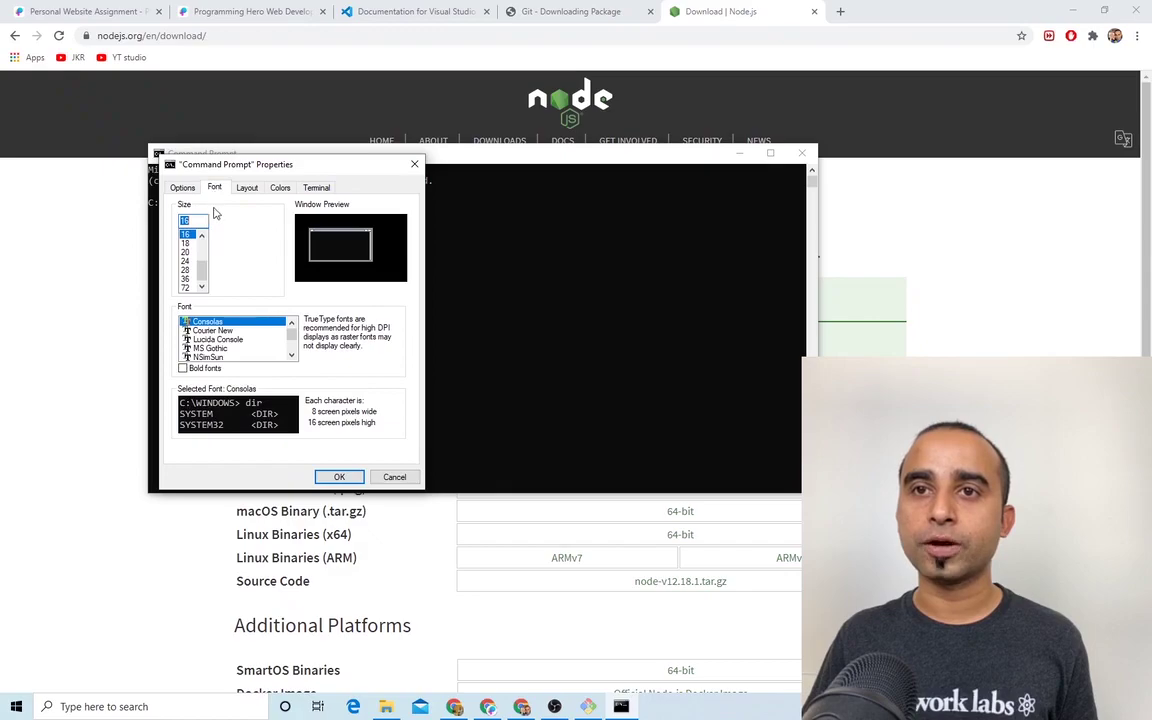
pyautogui.click(186, 270)
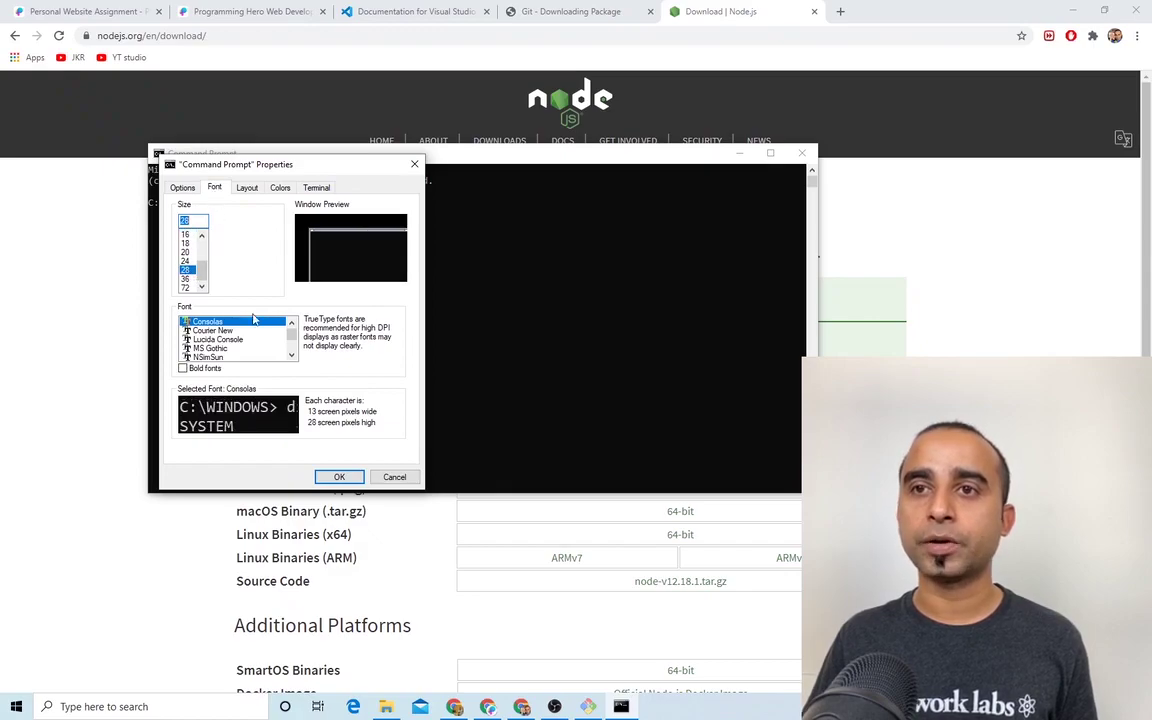
pyautogui.click(341, 477)
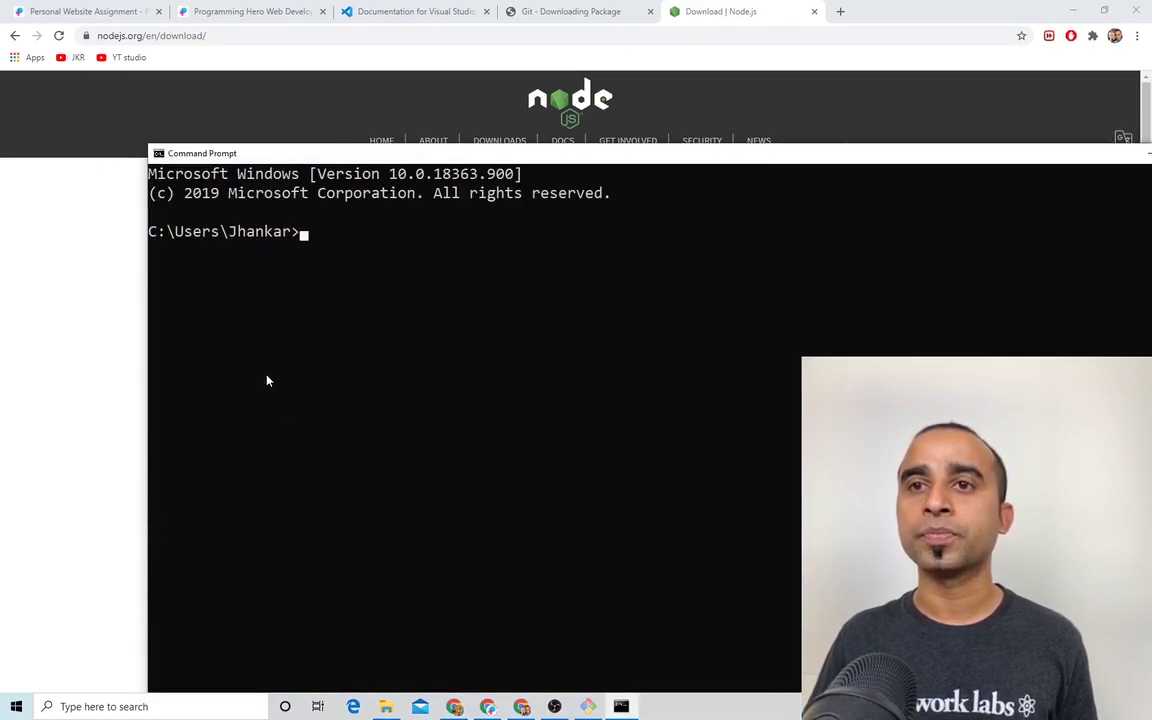
# Enlarge the Command Prompt Consolas font further to size 36.
pyautogui.rightClick(370, 158)
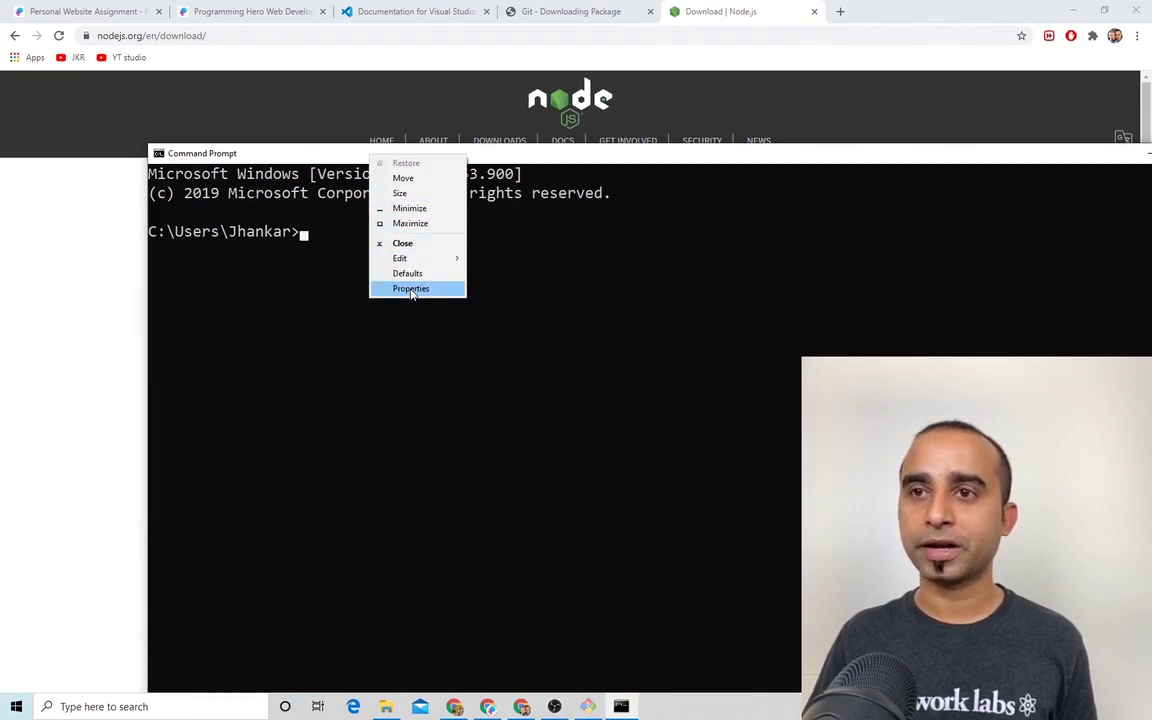
pyautogui.click(385, 263)
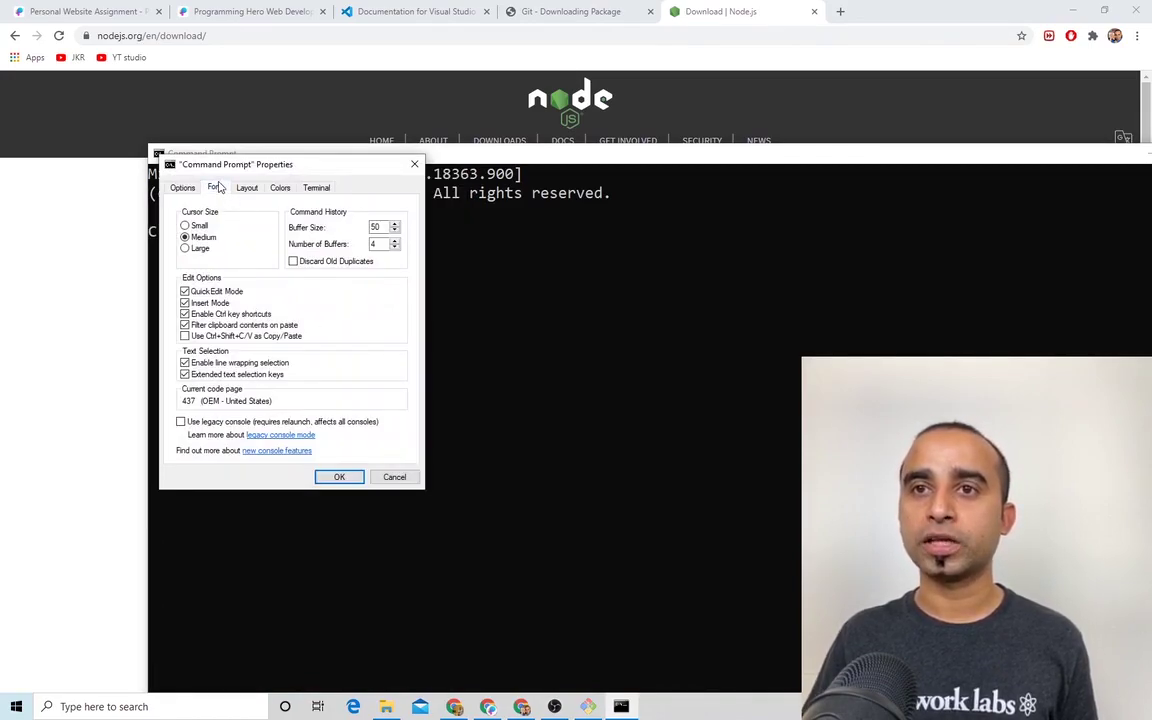
pyautogui.click(217, 188)
pyautogui.click(186, 279)
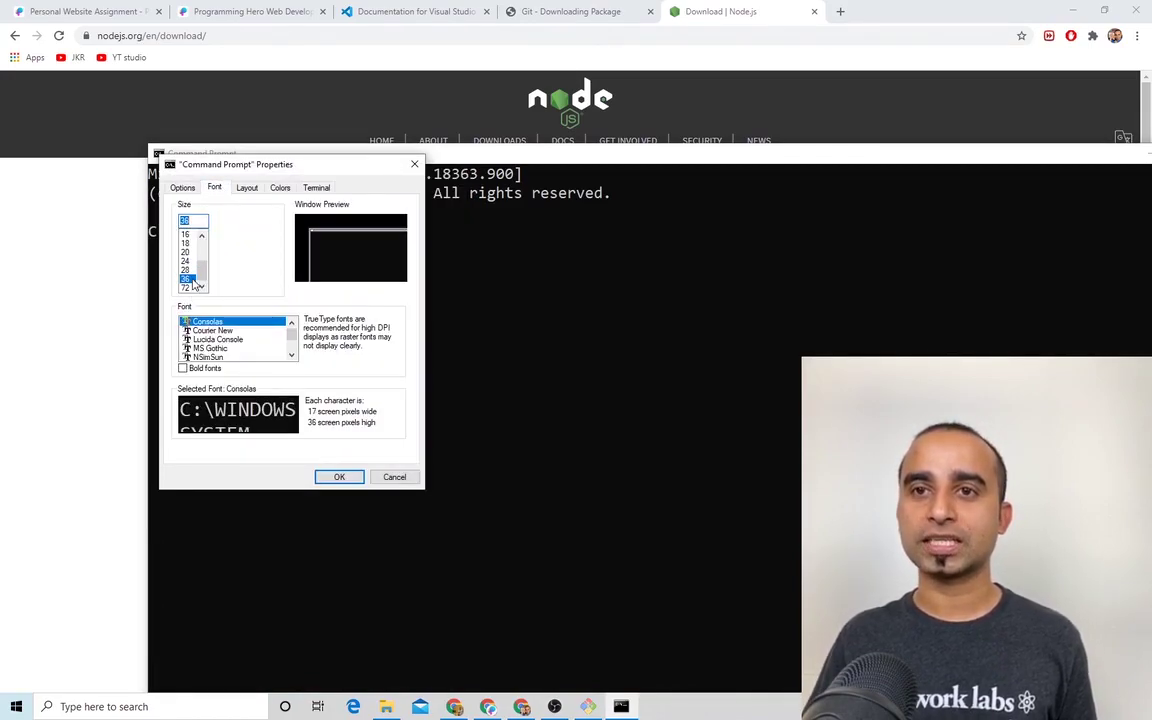
pyautogui.click(349, 481)
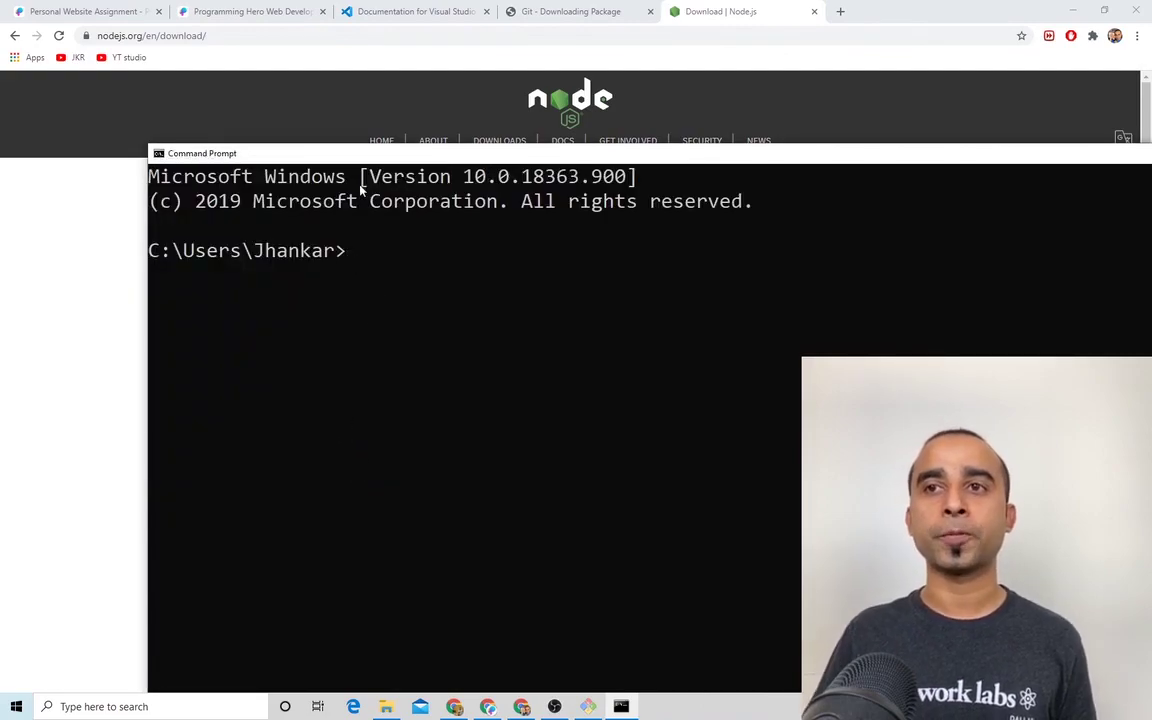
# Run node --version in Command Prompt and highlight the v12.18.1 output.
pyautogui.moveTo(366, 156); pyautogui.dragTo(296, 88)
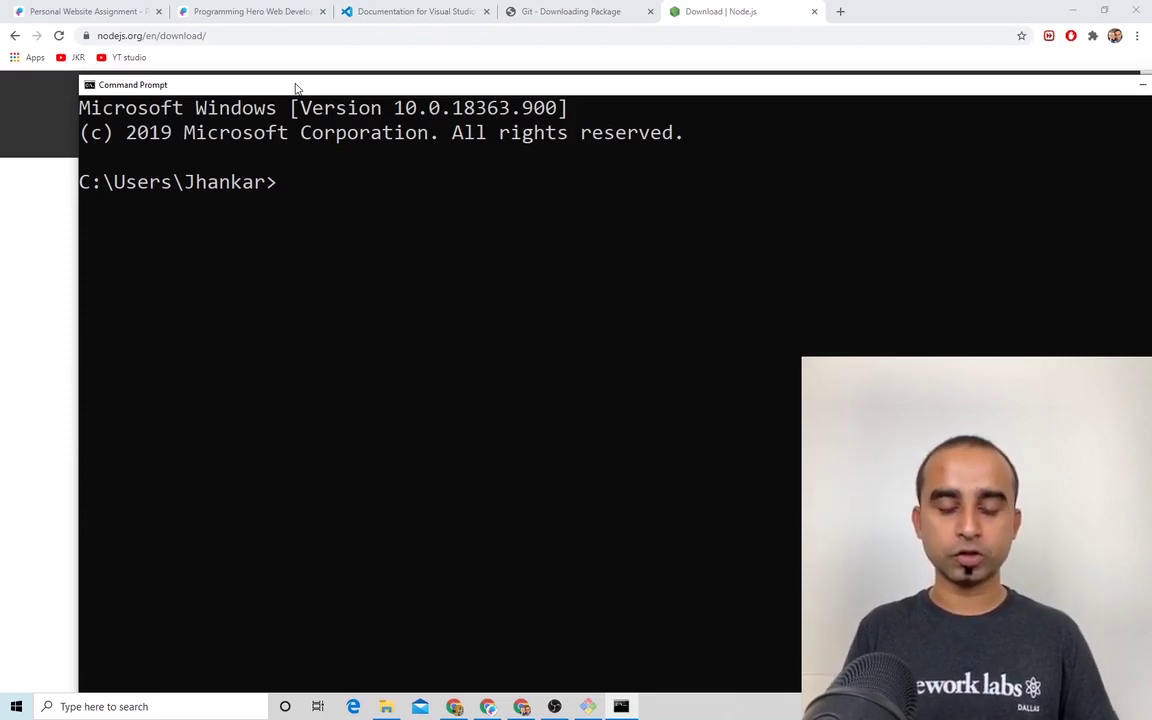
pyautogui.write('node --')
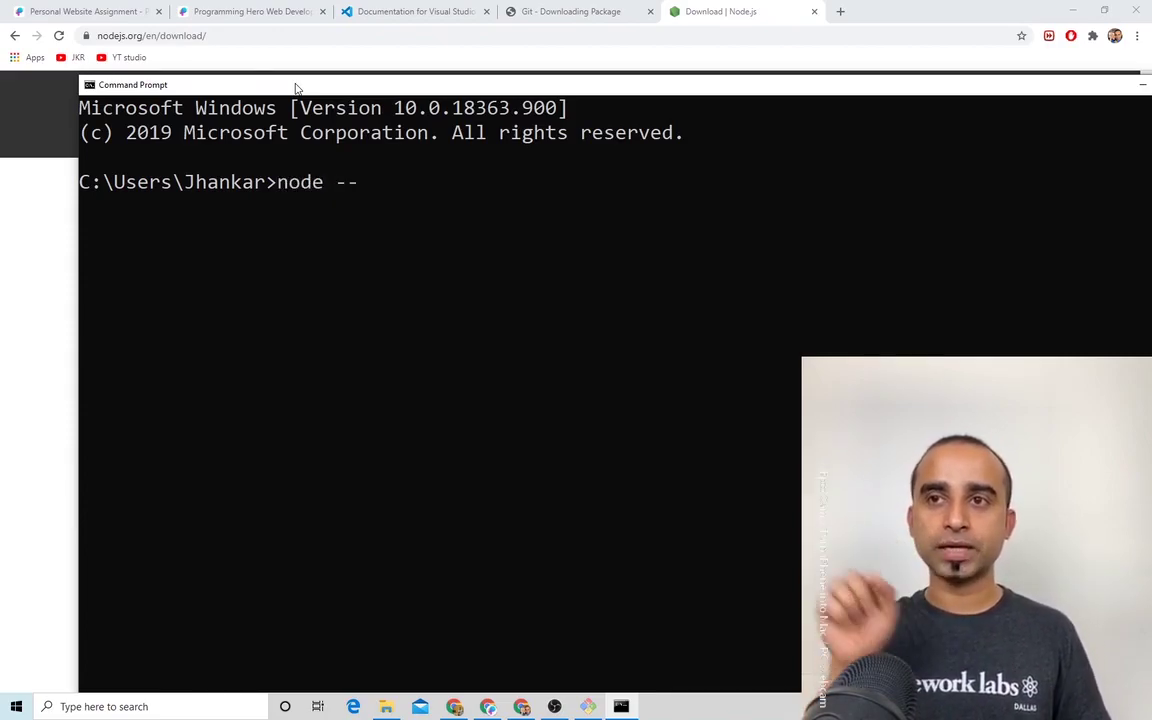
pyautogui.write('version')
pyautogui.press('Return')
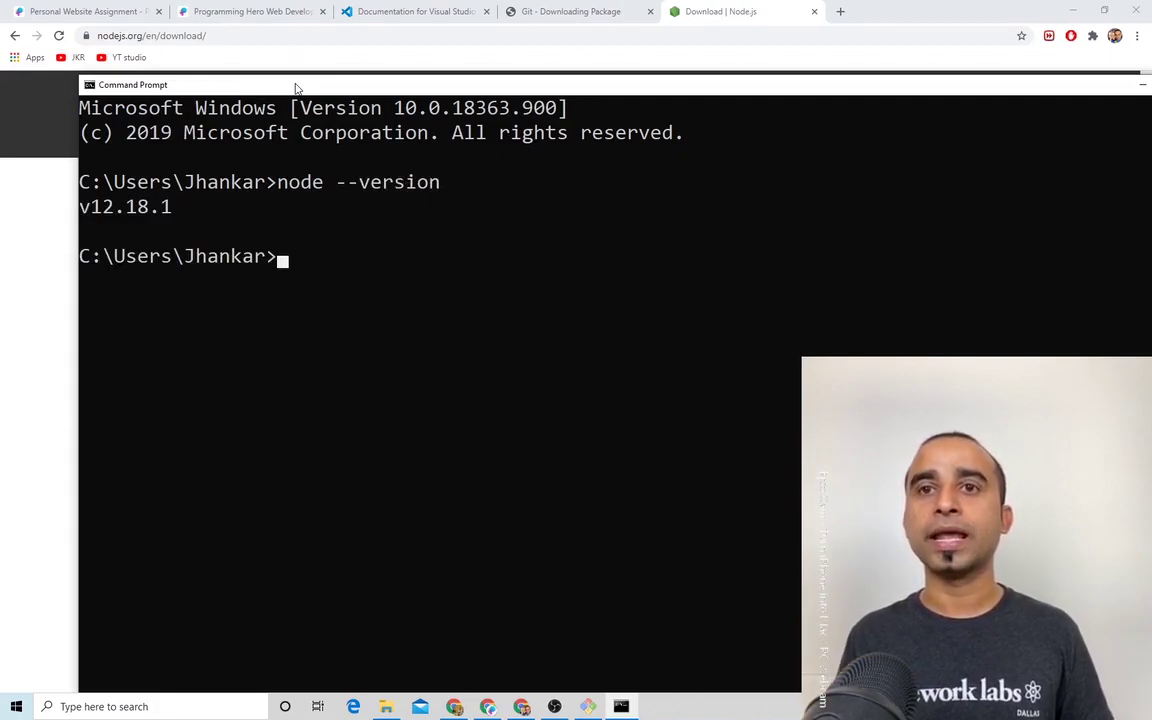
pyautogui.moveTo(180, 207); pyautogui.dragTo(72, 208)
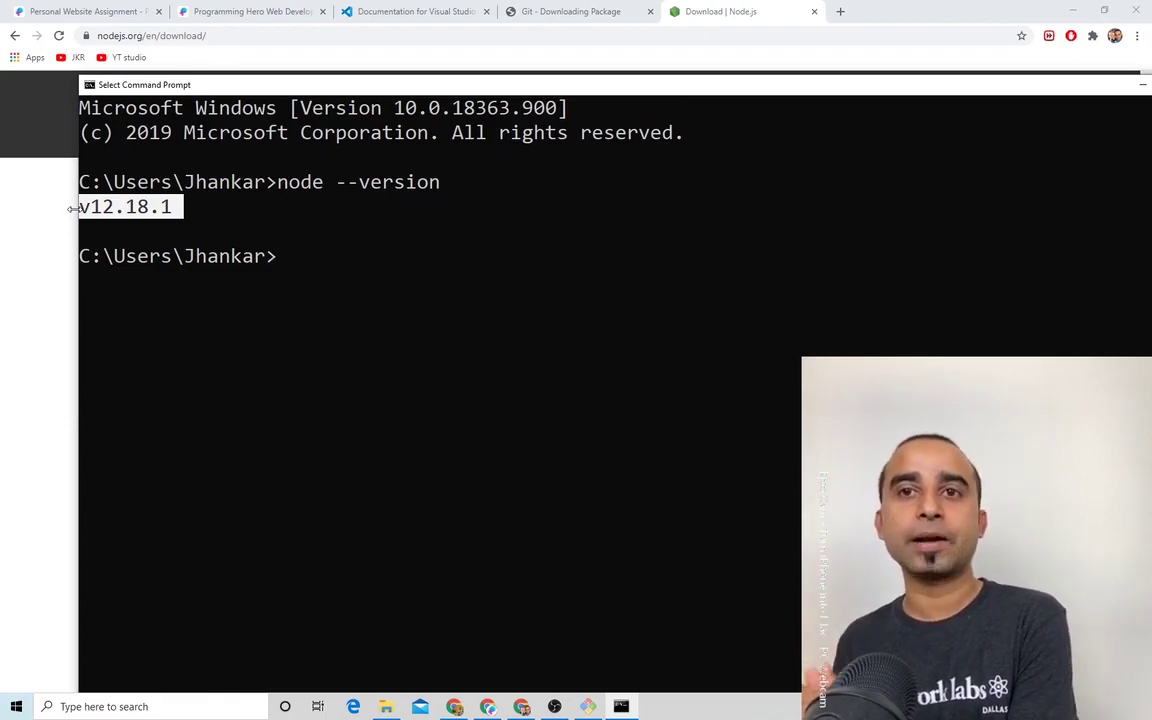
pyautogui.click(211, 208)
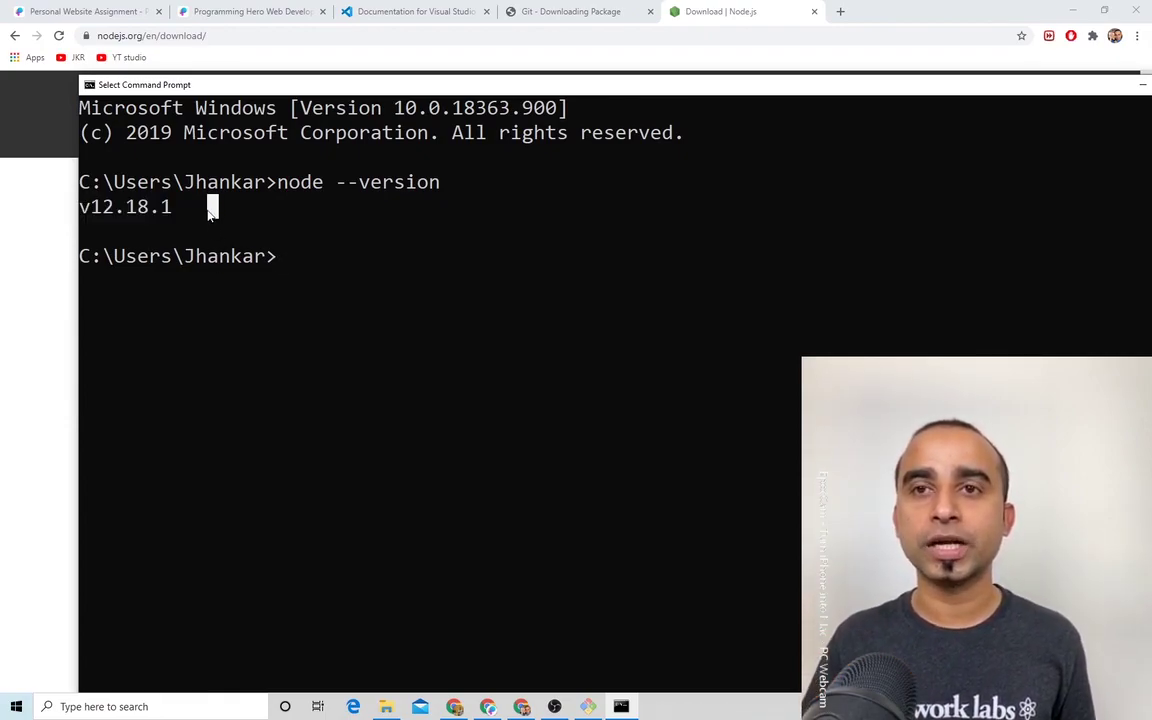